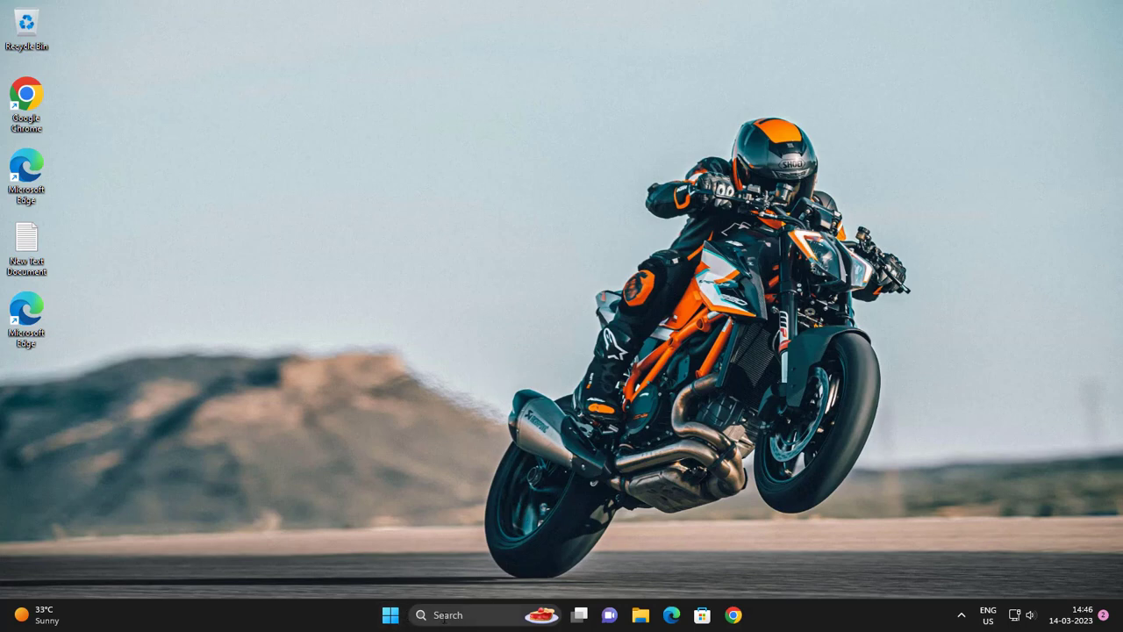
# Search Windows for 'rege' and launch Registry Editor
pyautogui.click(446, 615)
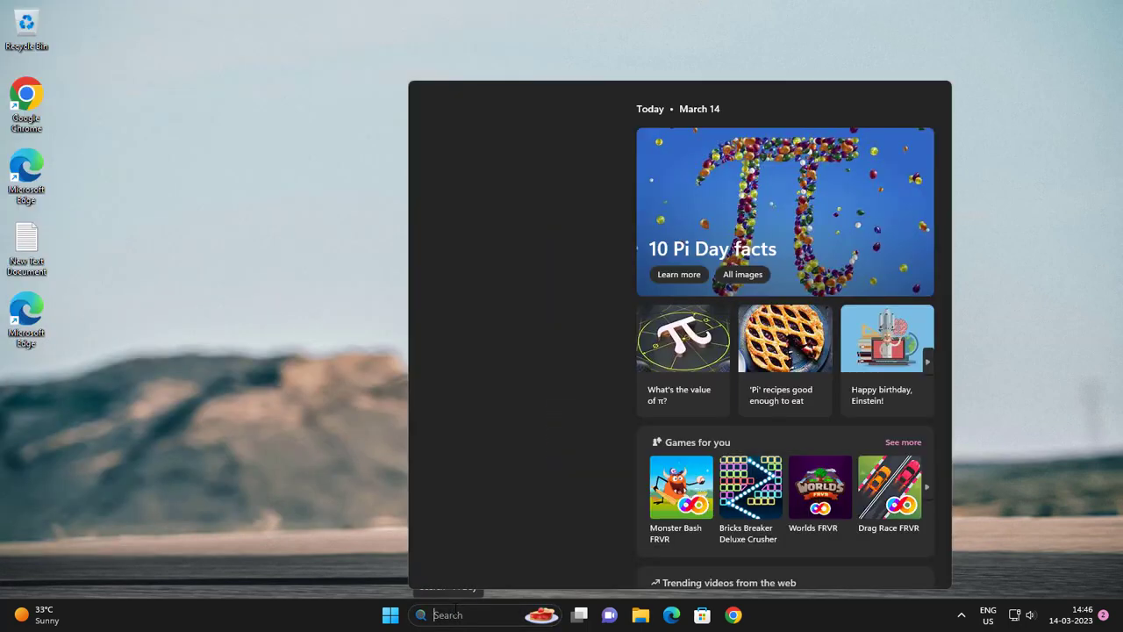
pyautogui.write('rege')
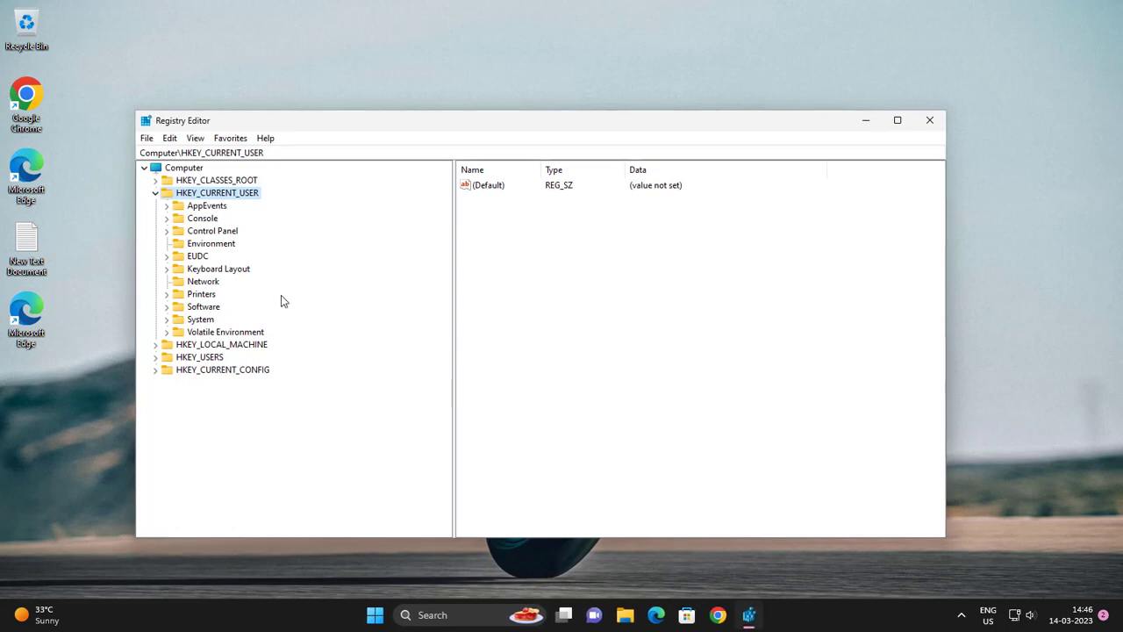
# Expand HKEY_LOCAL_MACHINE > SYSTEM > CurrentControlSet > Services in the key tree
pyautogui.click(155, 193)
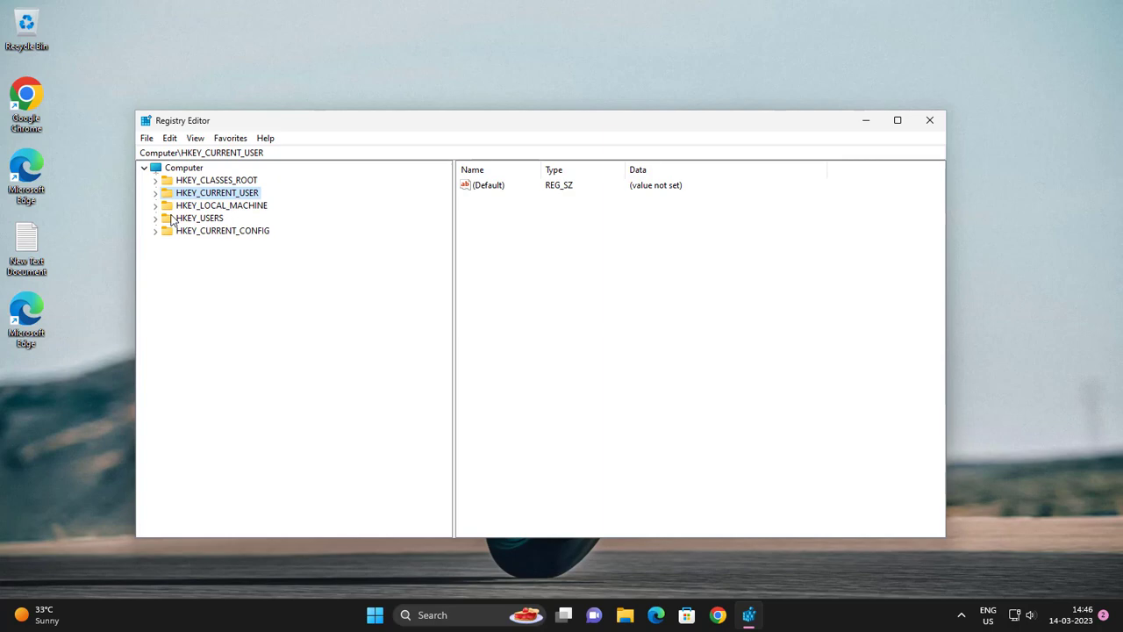
pyautogui.click(156, 206)
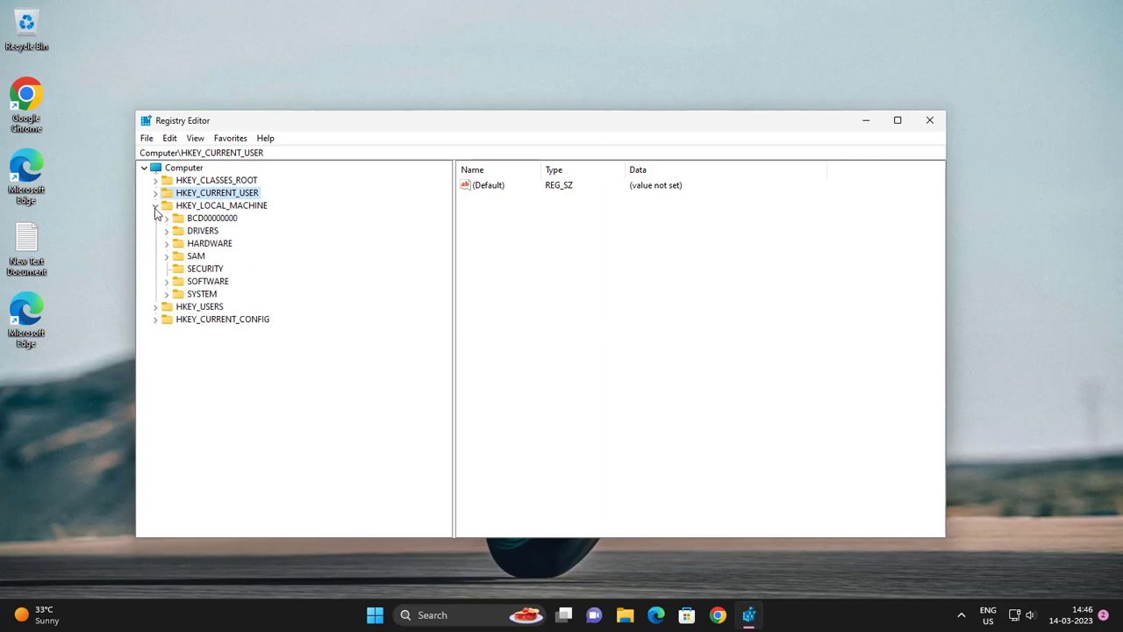
pyautogui.click(166, 295)
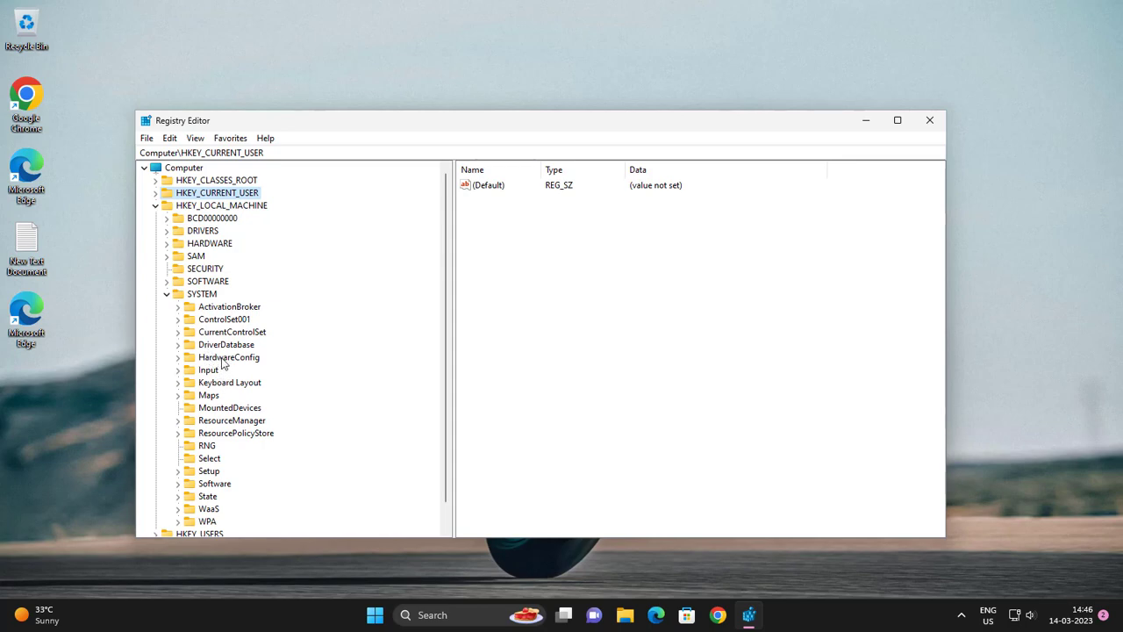
pyautogui.click(178, 333)
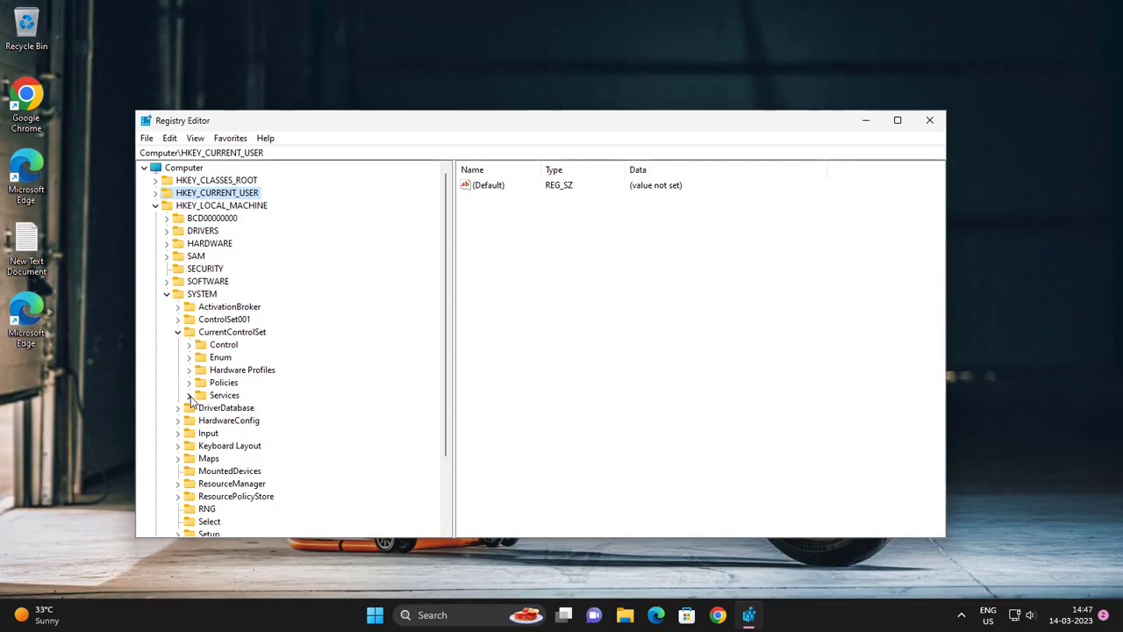
pyautogui.click(189, 396)
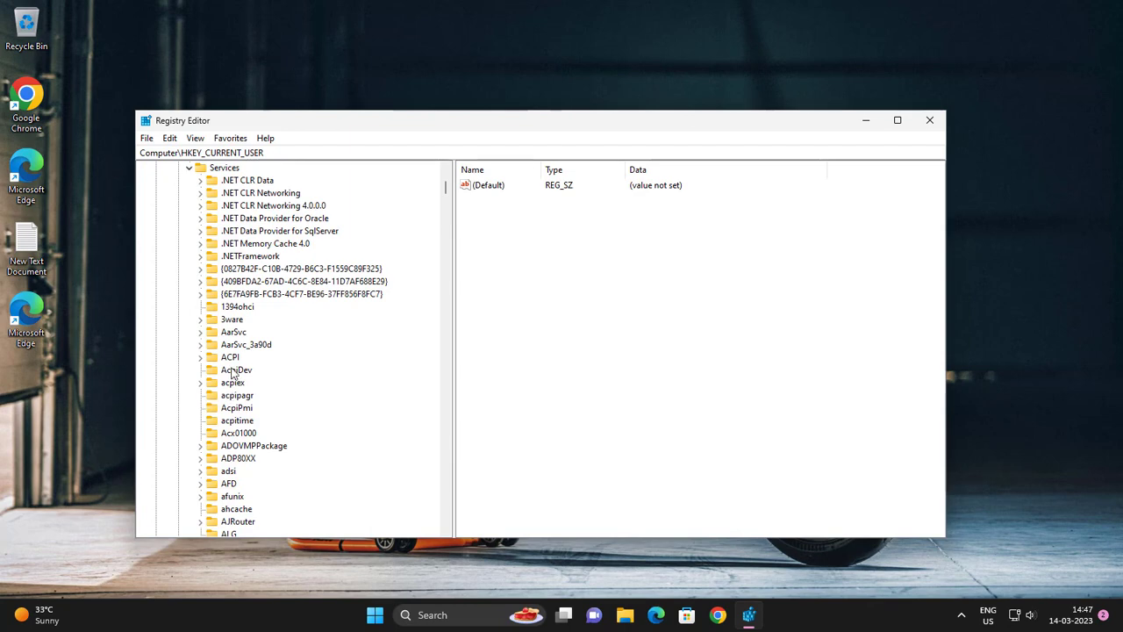
# Type 'ras' to jump through Services and select the RasMan key
pyautogui.click(232, 231)
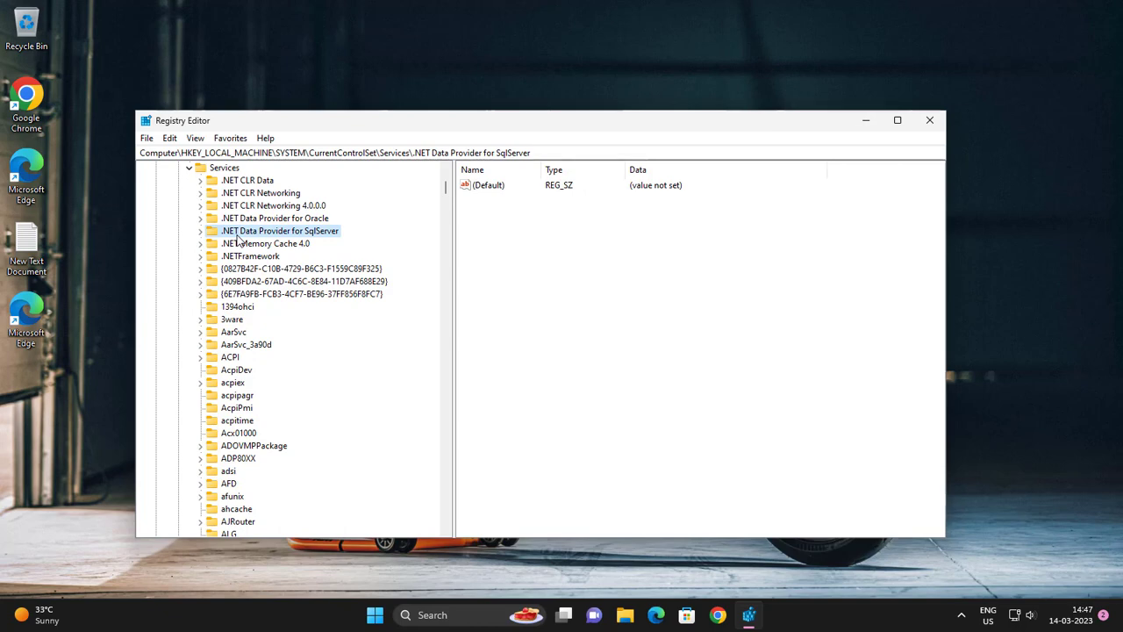
pyautogui.press('r')
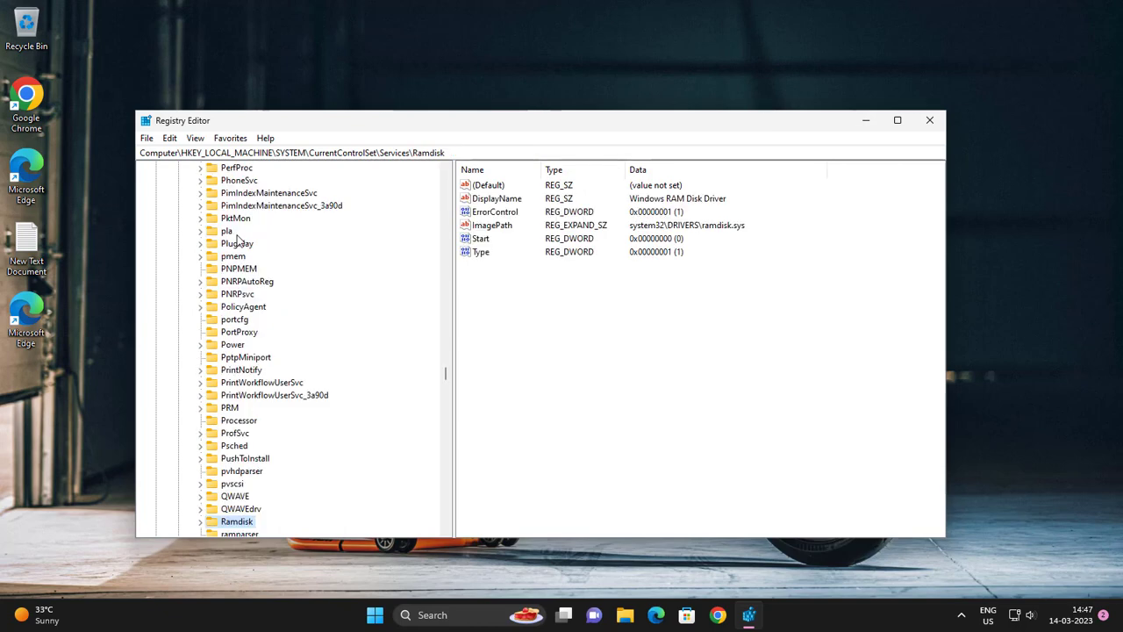
pyautogui.press('a')
pyautogui.press('s')
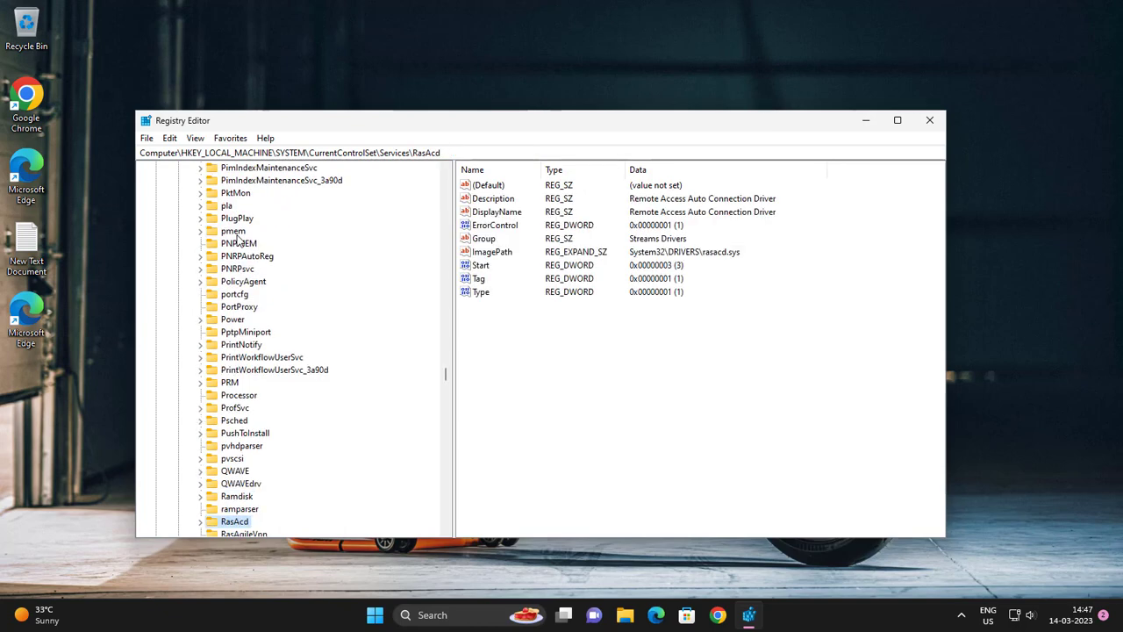
pyautogui.scroll(-2, 254, 509)
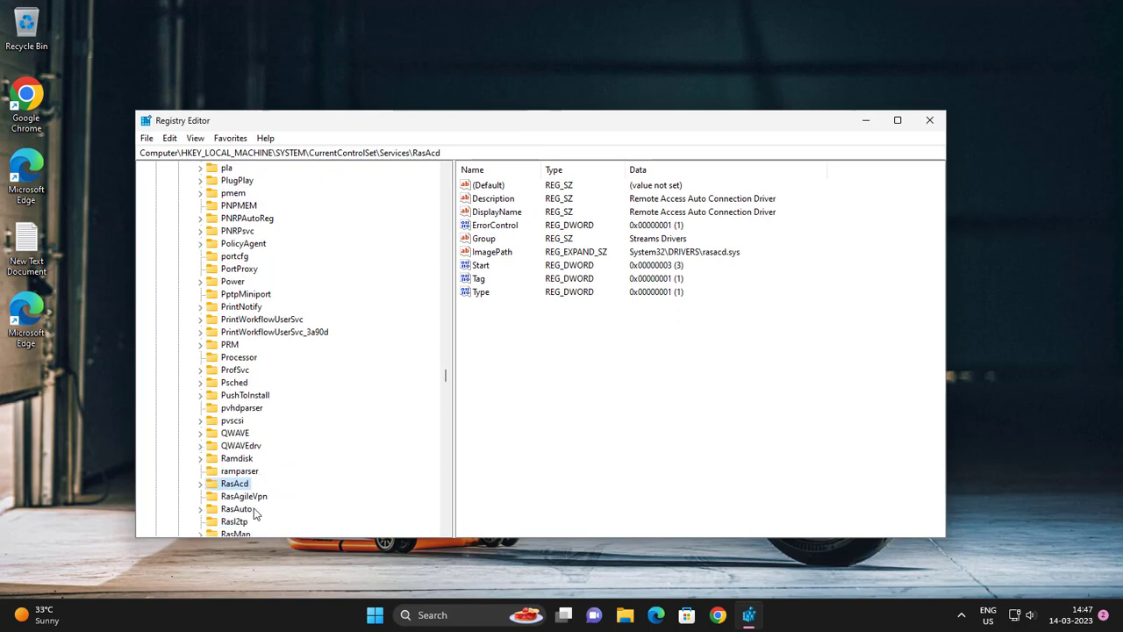
pyautogui.click(232, 499)
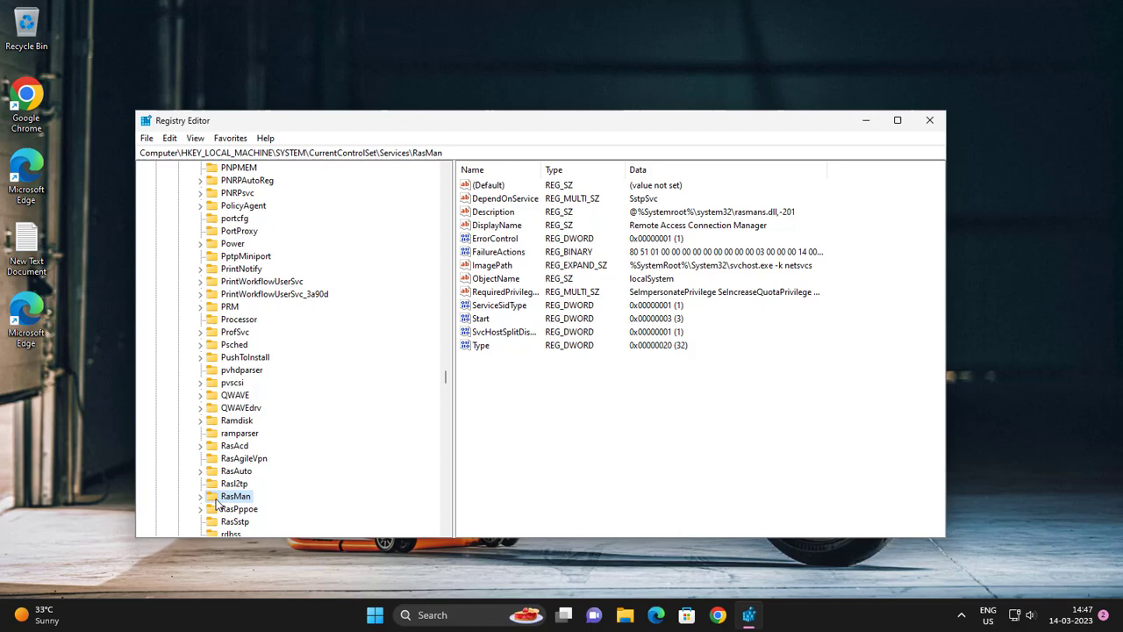
pyautogui.scroll(-1, 226, 502)
pyautogui.click(531, 409)
pyautogui.click(248, 460)
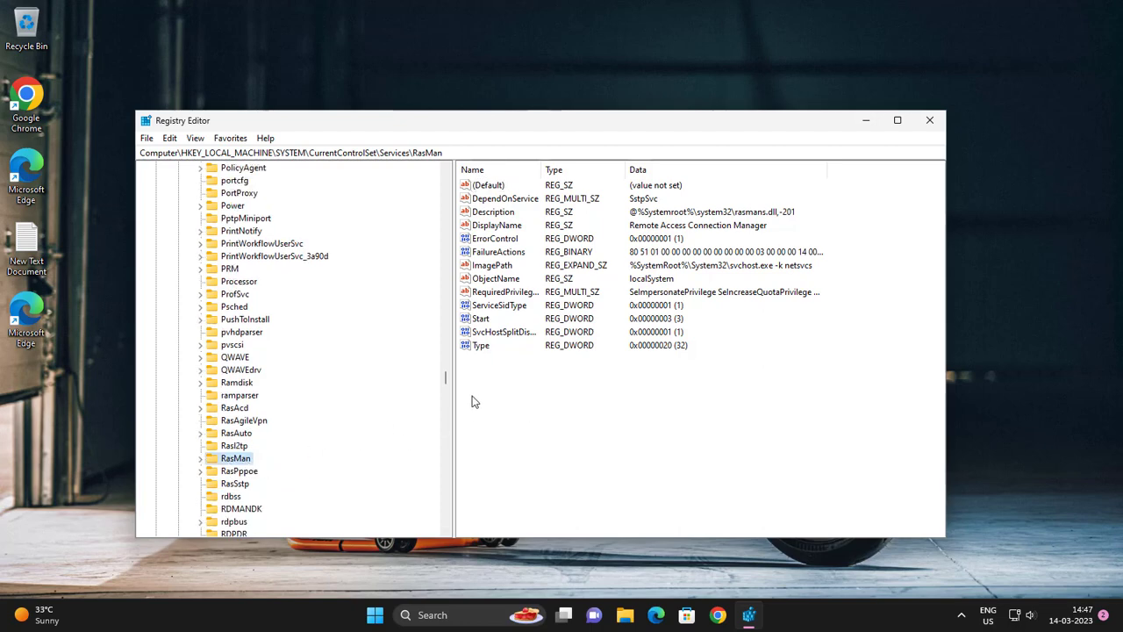
# Change RasMan's SvcHostSplitDisable value data to 1 and confirm it
pyautogui.click(518, 337)
pyautogui.doubleClick(515, 337)
pyautogui.click(210, 255)
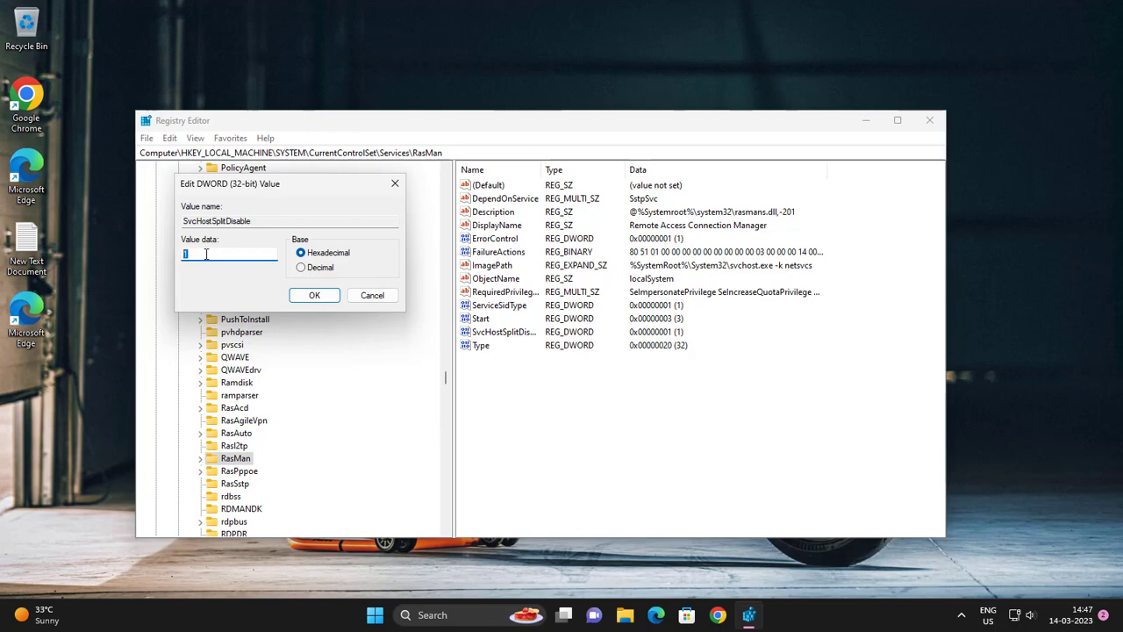
pyautogui.click(323, 297)
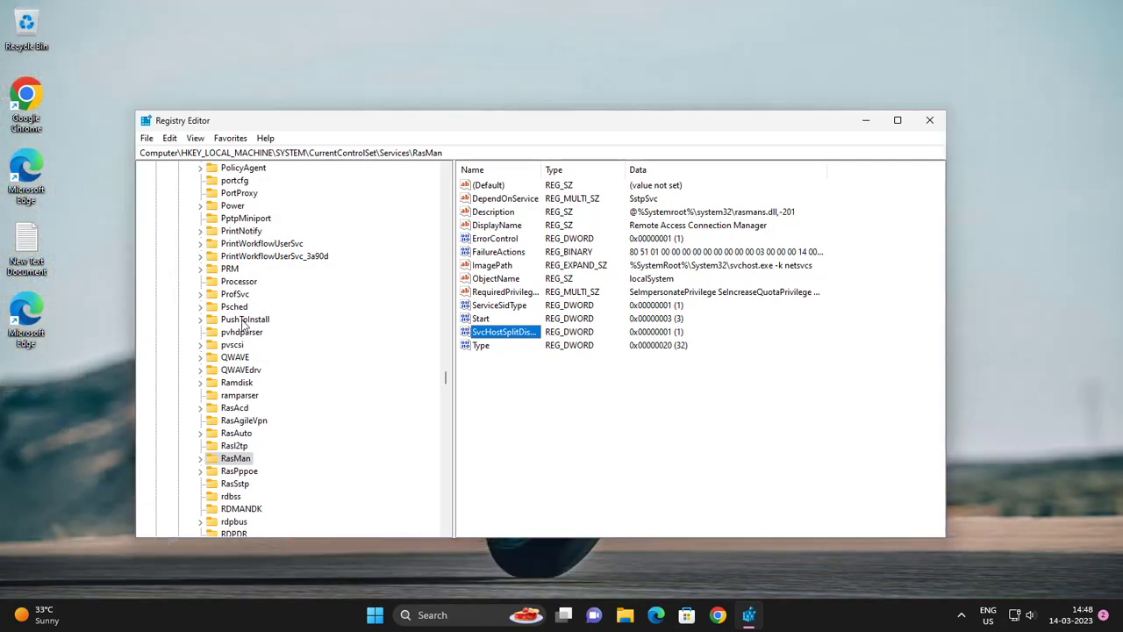
# Type-search the Services list to reach and select the RemoteAccess key
pyautogui.click(244, 321)
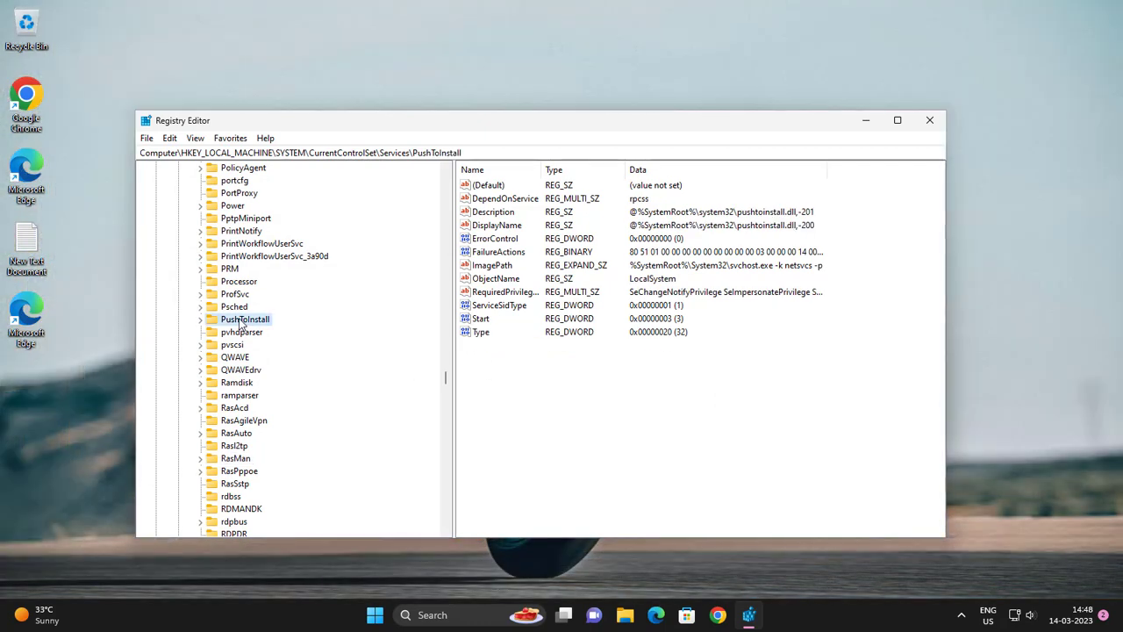
pyautogui.write('re')
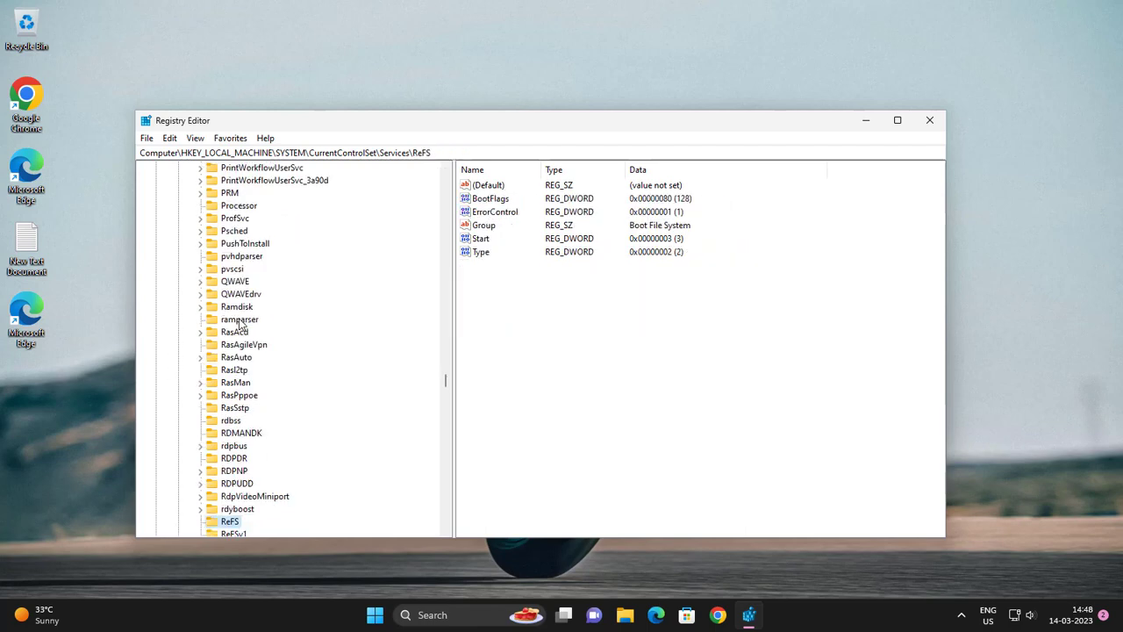
pyautogui.write('m')
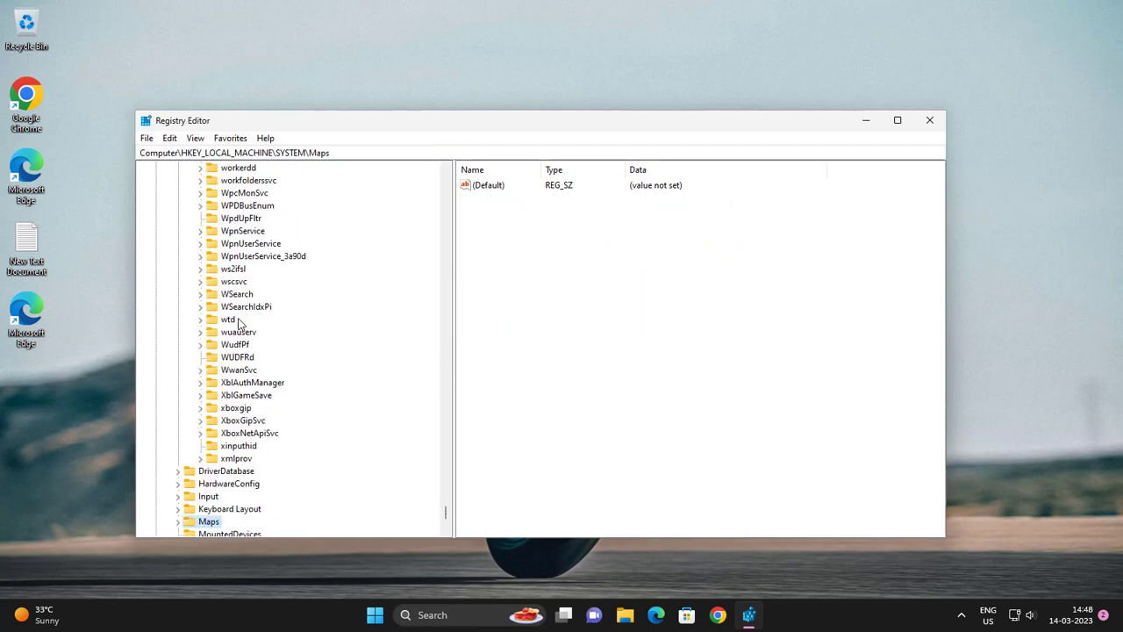
pyautogui.write('wtdrem')
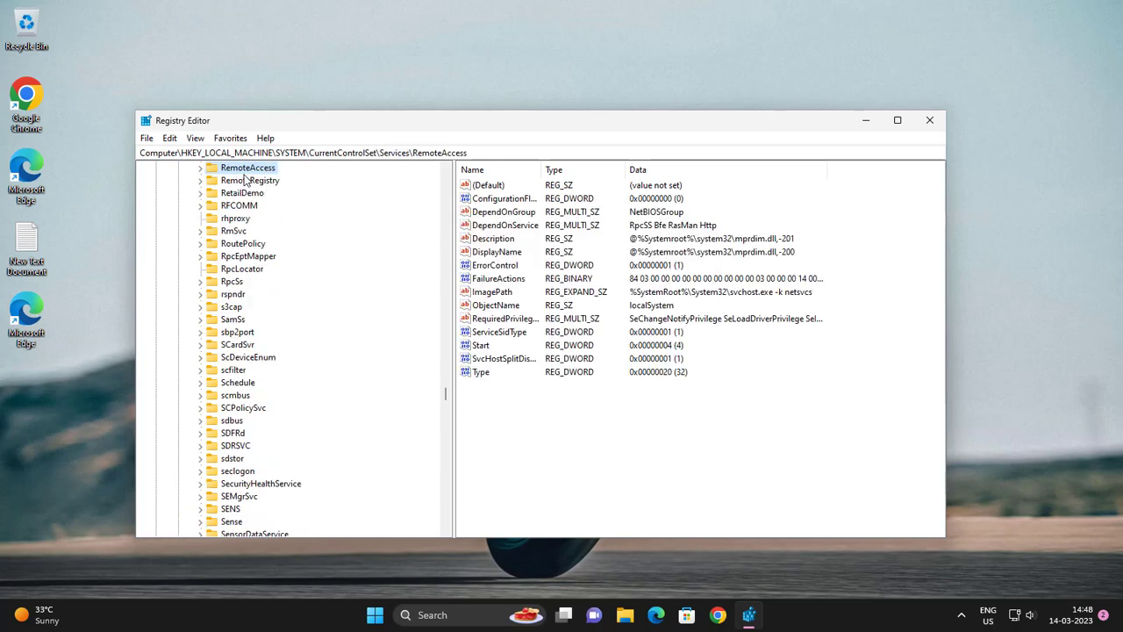
pyautogui.doubleClick(225, 170)
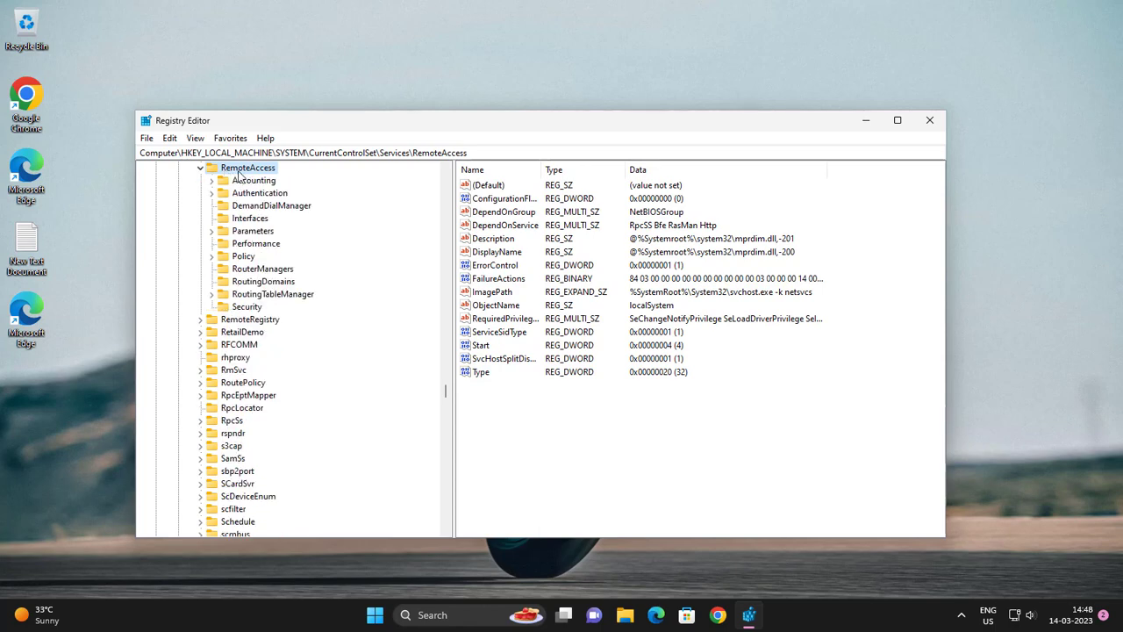
pyautogui.doubleClick(243, 170)
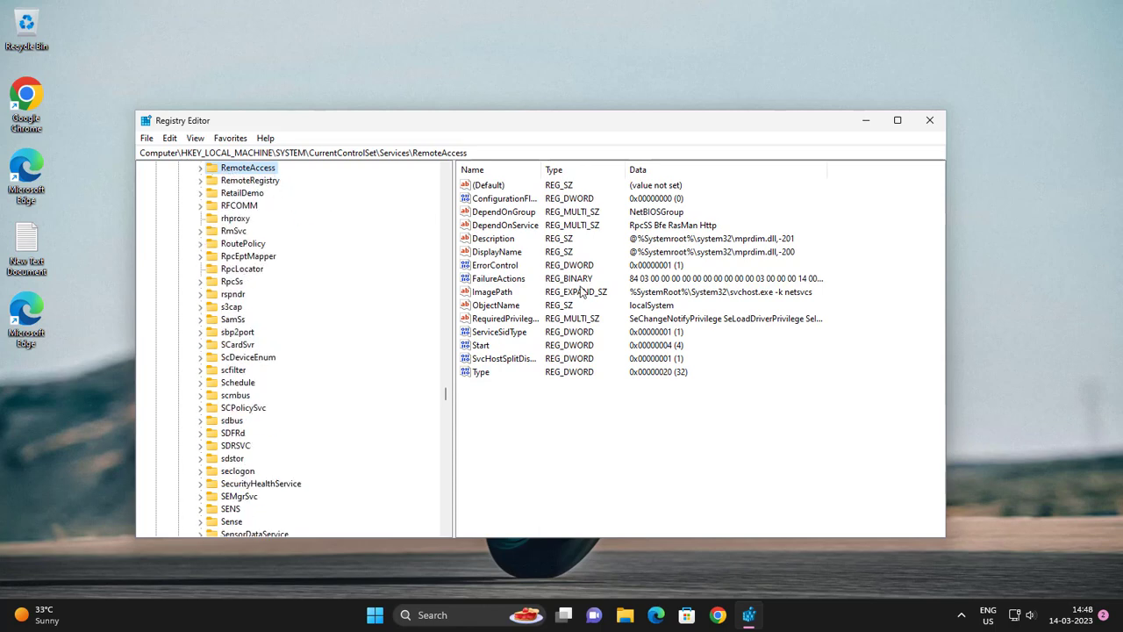
# Confirm RemoteAccess's SvcHostSplitDisable value data as 1
pyautogui.click(521, 362)
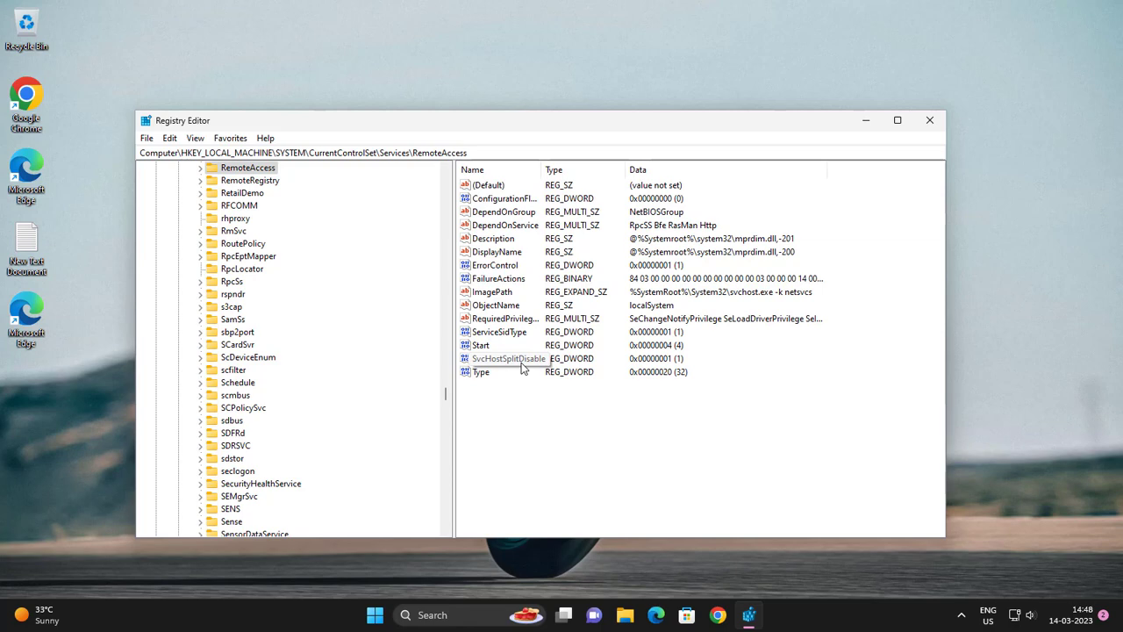
pyautogui.doubleClick(520, 362)
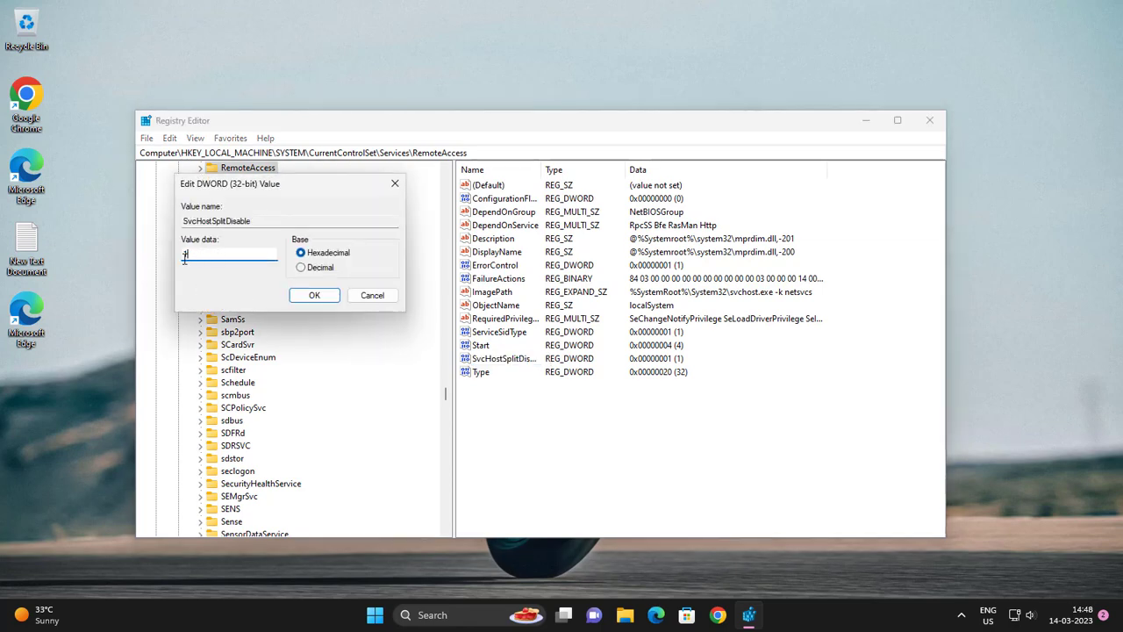
pyautogui.click(318, 296)
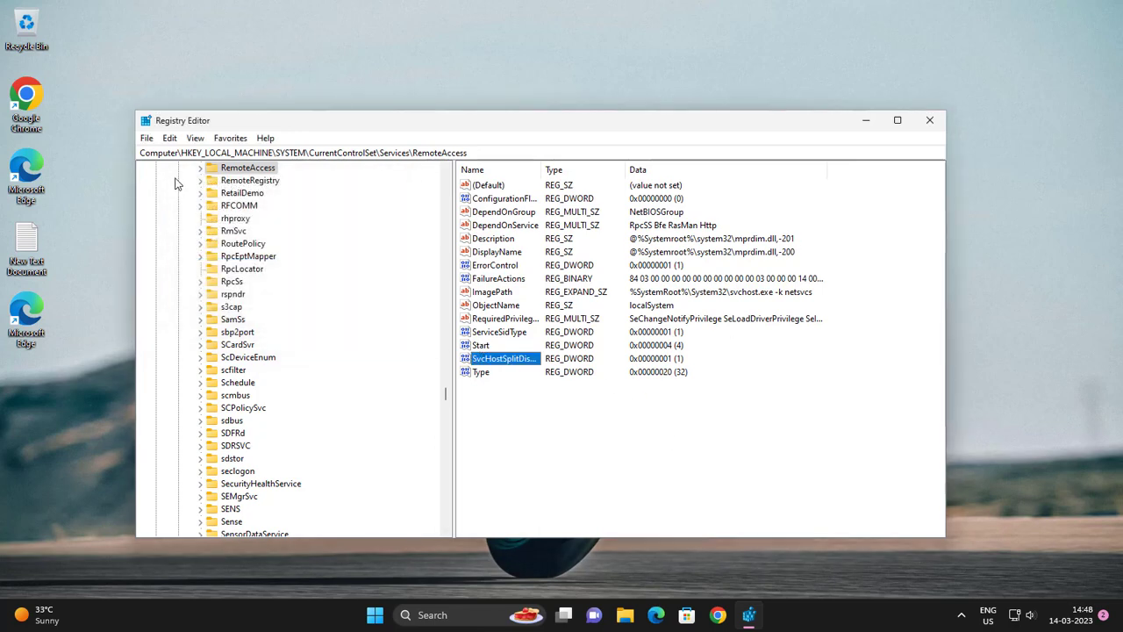
# Collapse Services, CurrentControlSet, SYSTEM and HKEY_LOCAL_MACHINE, then close Registry Editor
pyautogui.scroll(16, 293, 298)
pyautogui.scroll(5, 278, 316)
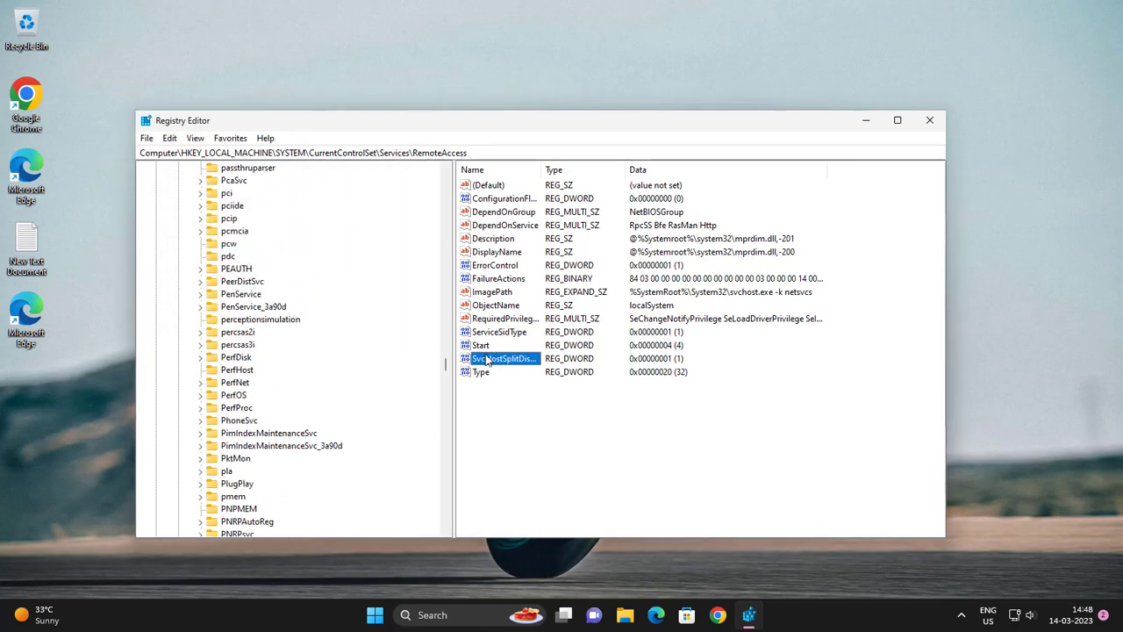
pyautogui.scroll(-12, 319, 389)
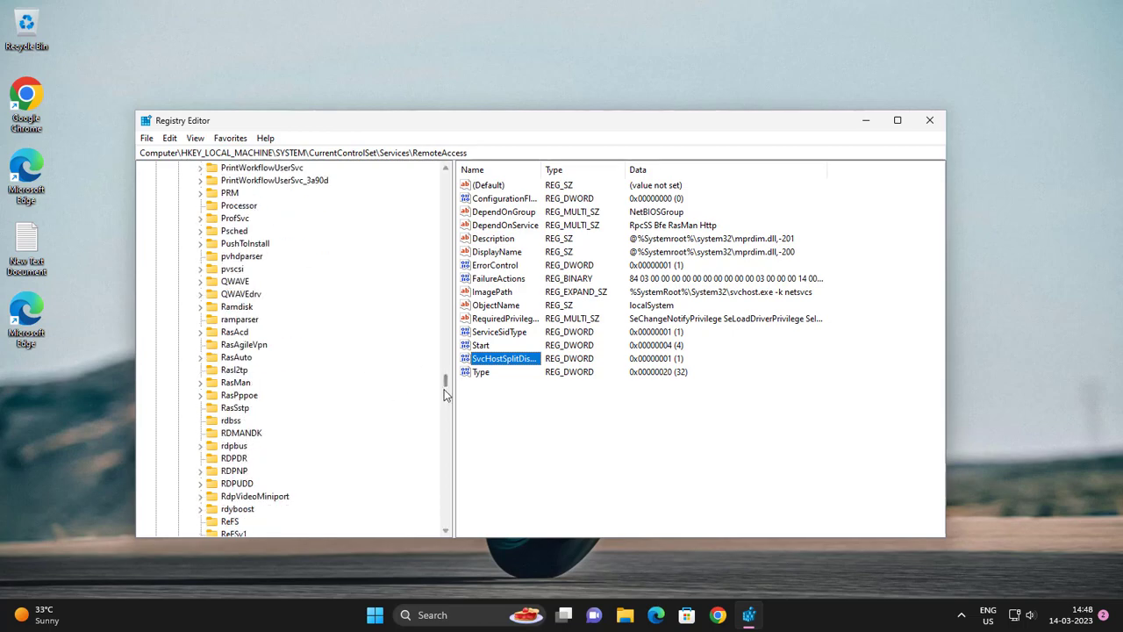
pyautogui.moveTo(446, 383); pyautogui.dragTo(456, 186)
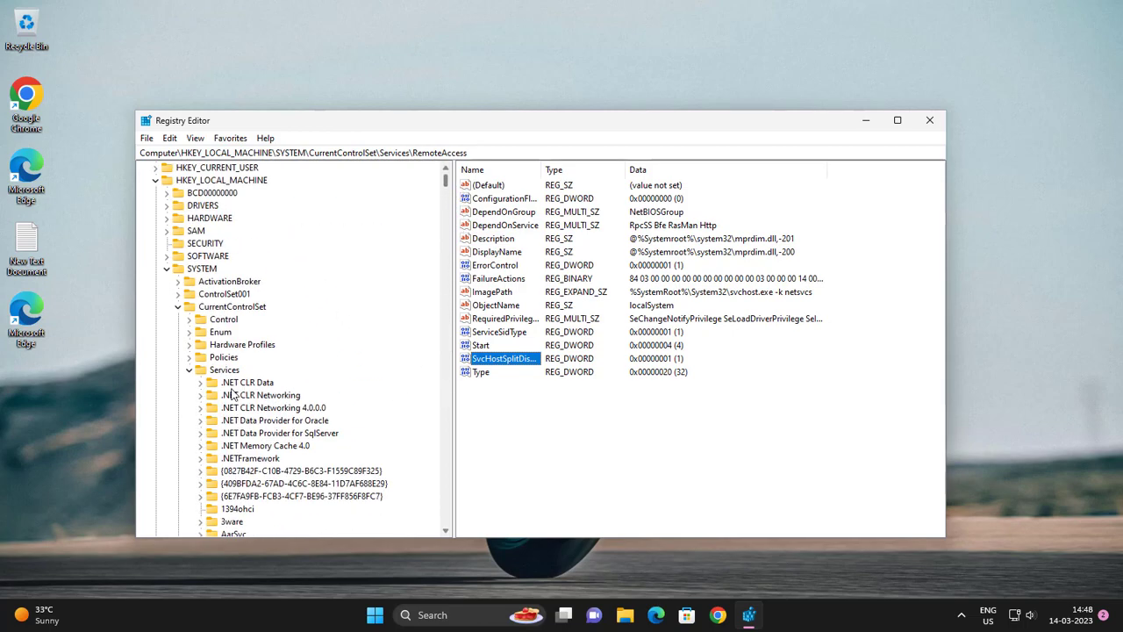
pyautogui.click(188, 370)
pyautogui.click(177, 307)
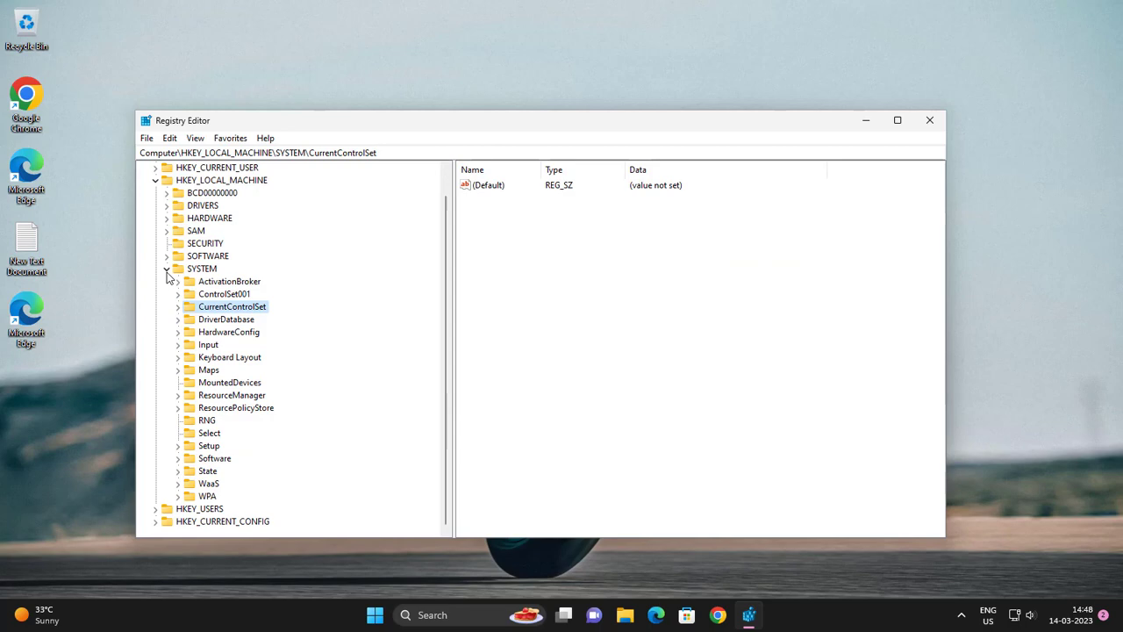
pyautogui.click(166, 269)
pyautogui.click(155, 206)
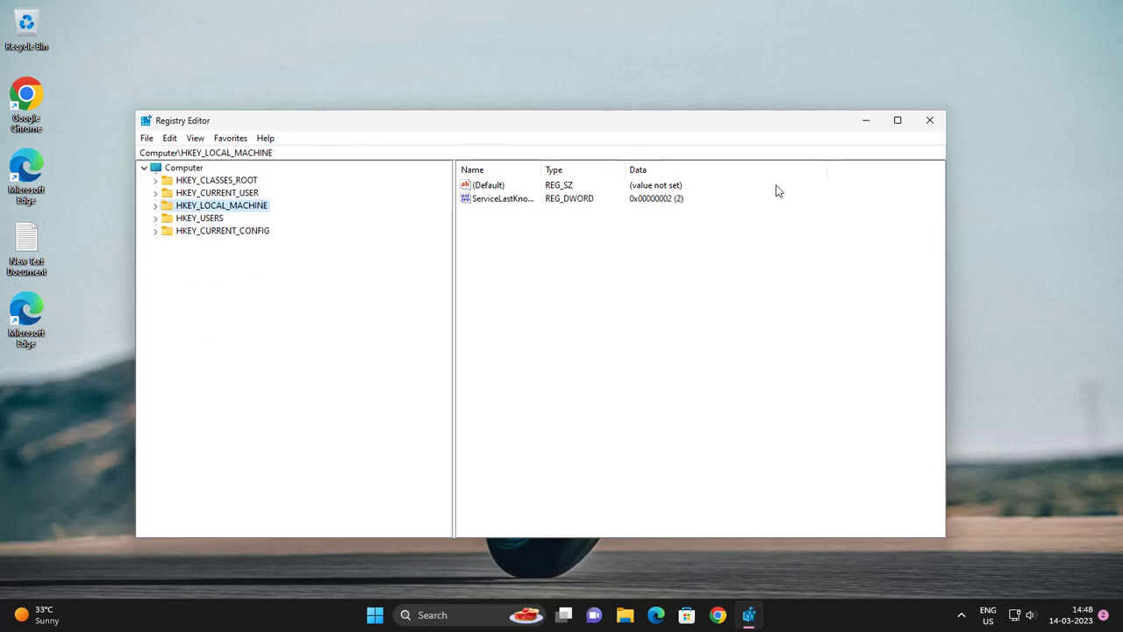
pyautogui.click(929, 120)
# Choose Restart from the Start menu's power options
pyautogui.press('super')
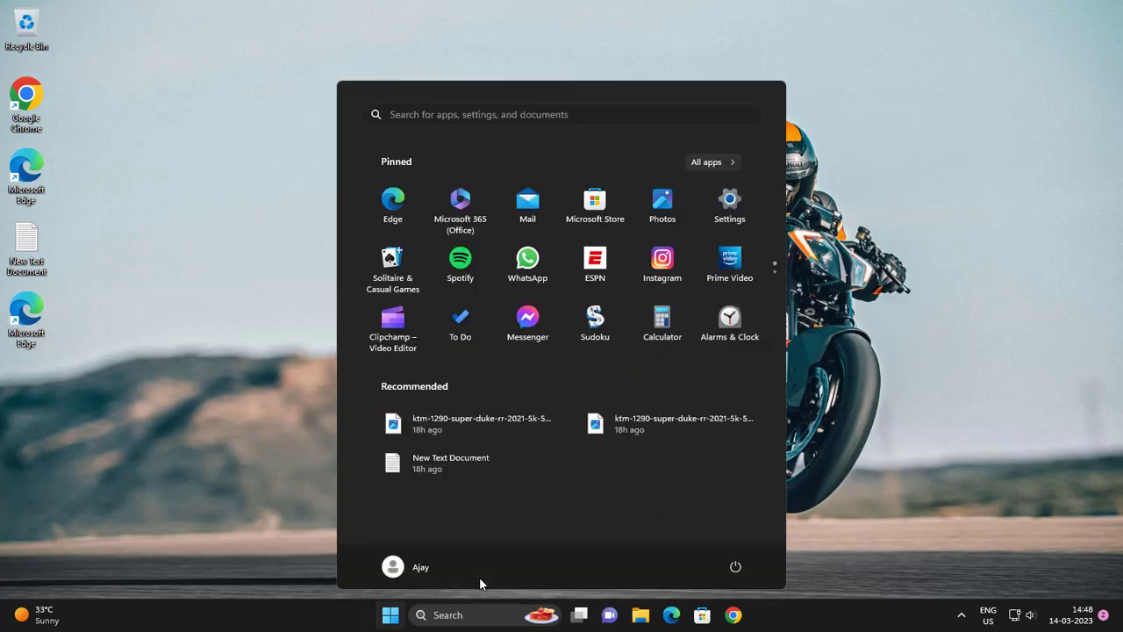
pyautogui.click(741, 567)
pyautogui.click(735, 535)
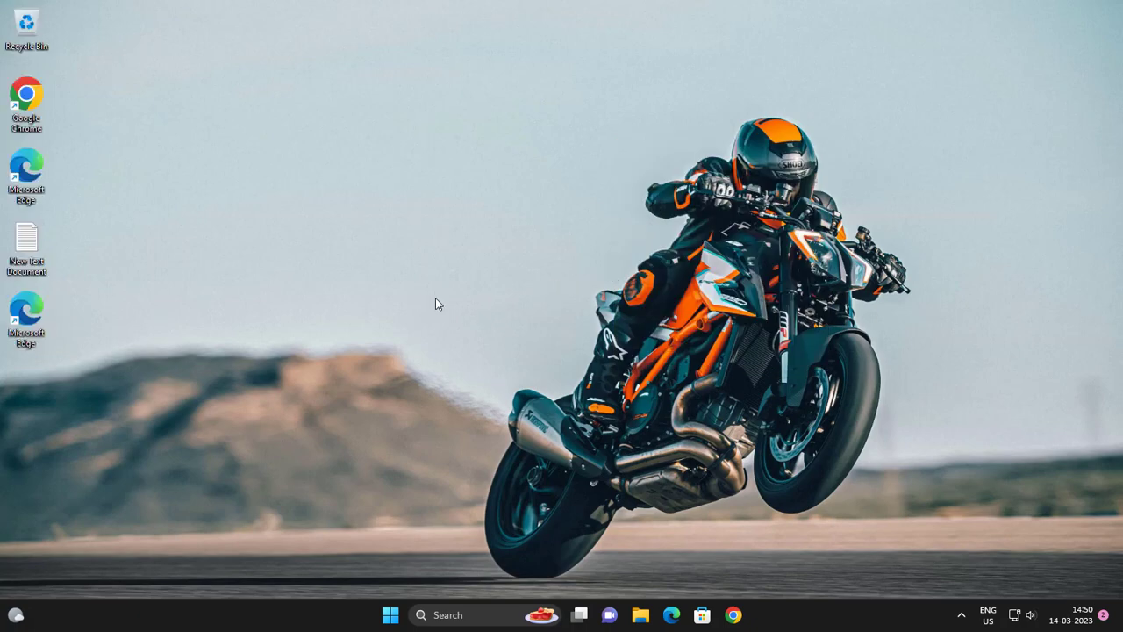
# Search Windows for 'servies' and open the Services best match
pyautogui.click(464, 615)
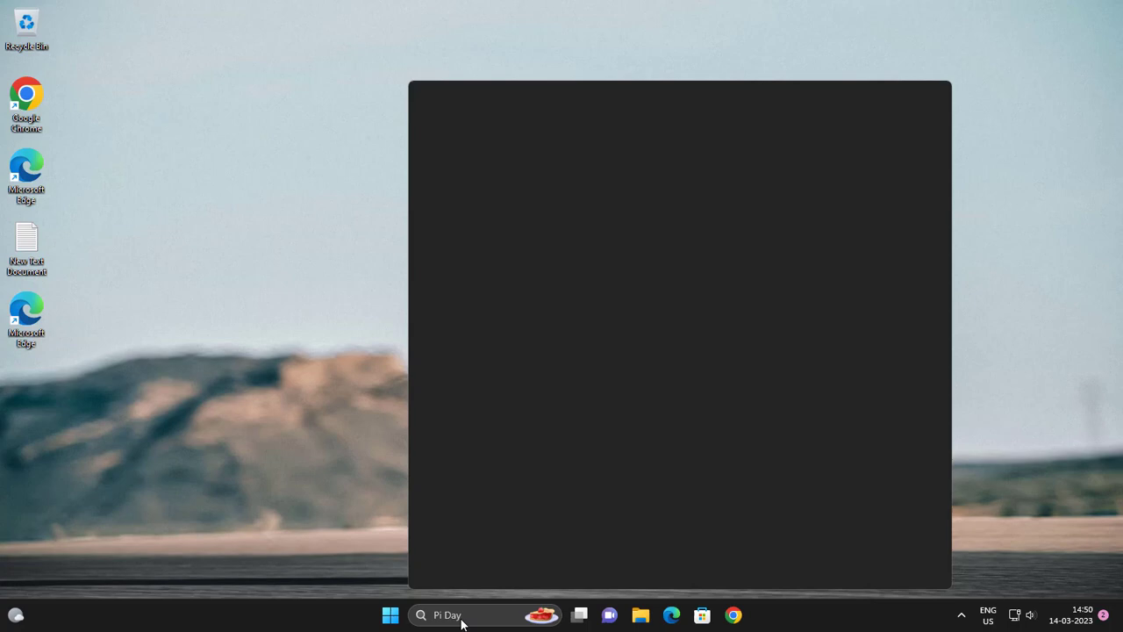
pyautogui.write('se')
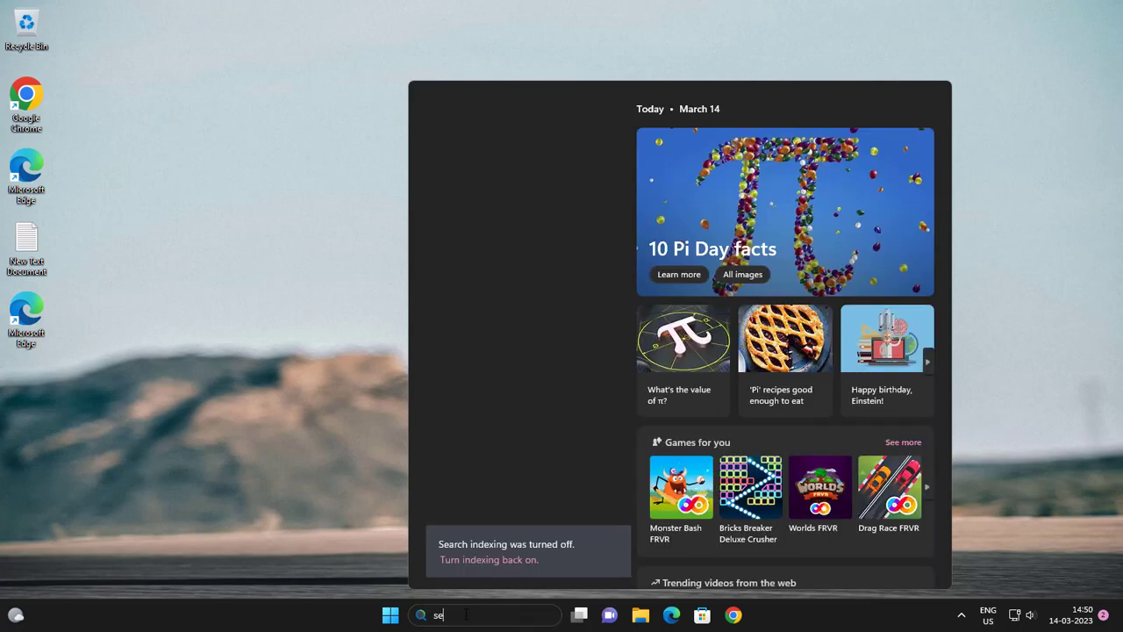
pyautogui.write('rvies')
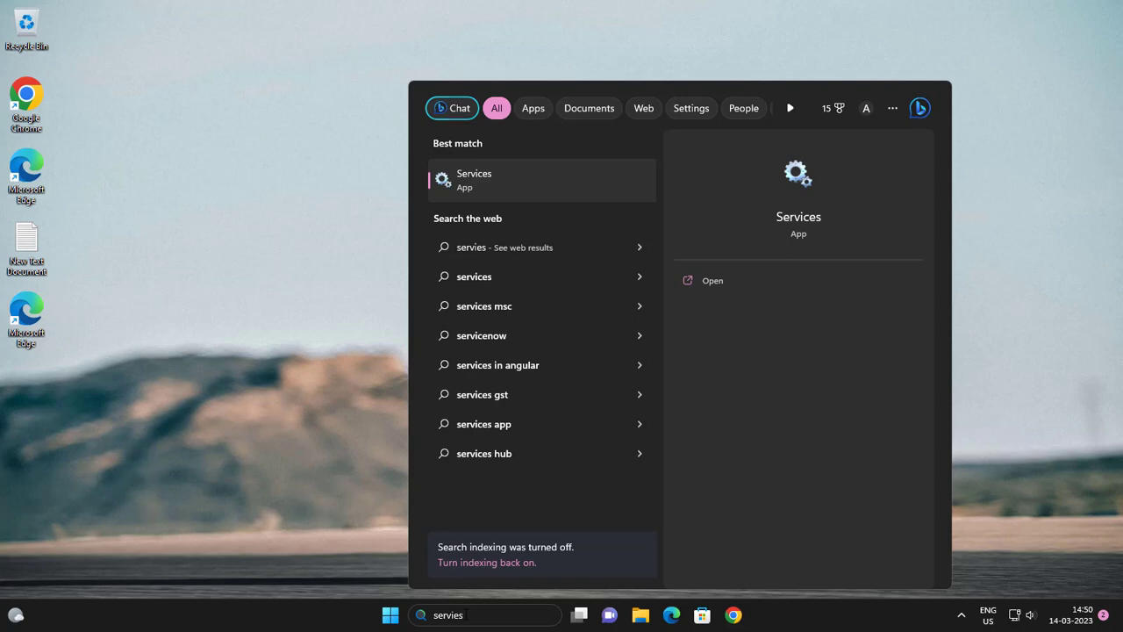
pyautogui.click(477, 184)
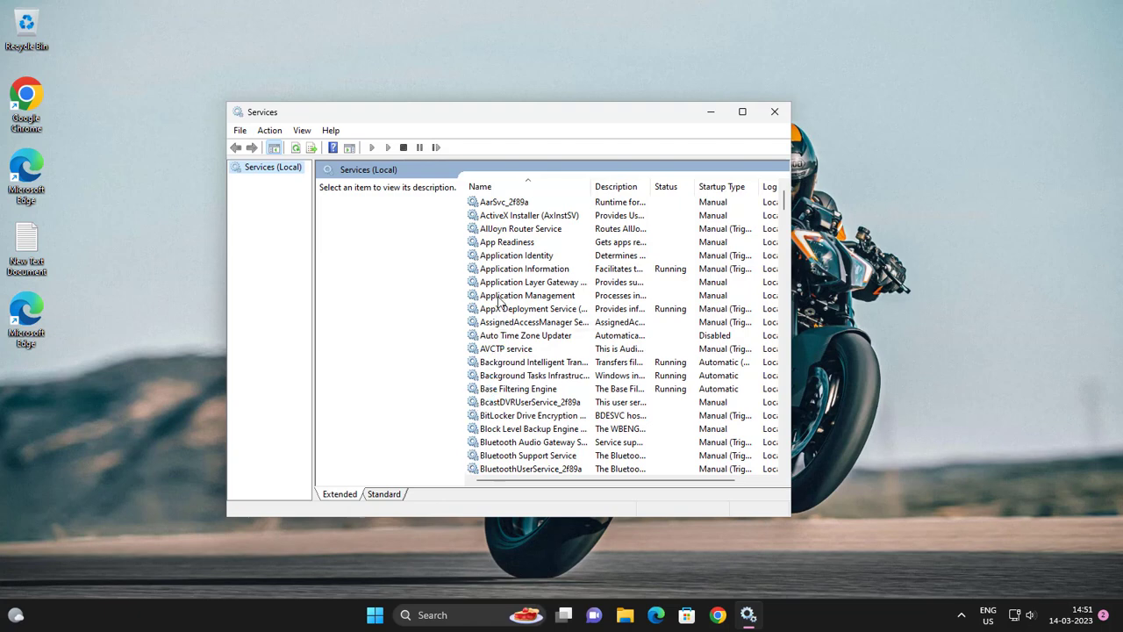
# Set Routing and Remote Access startup type to Automatic and apply it
pyautogui.click(500, 296)
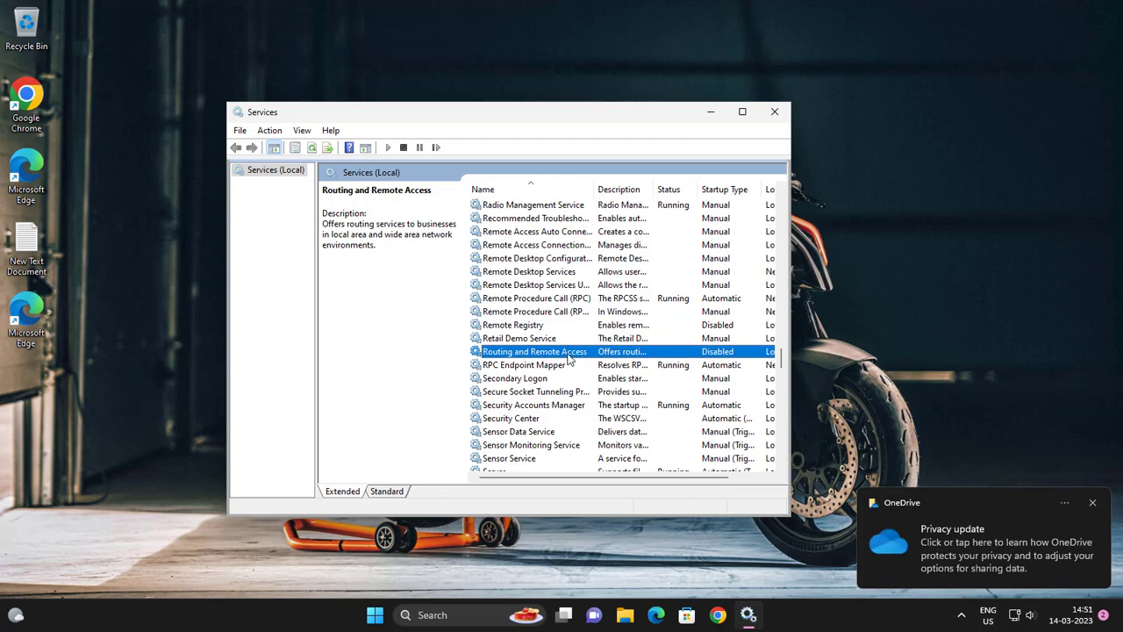
pyautogui.doubleClick(569, 352)
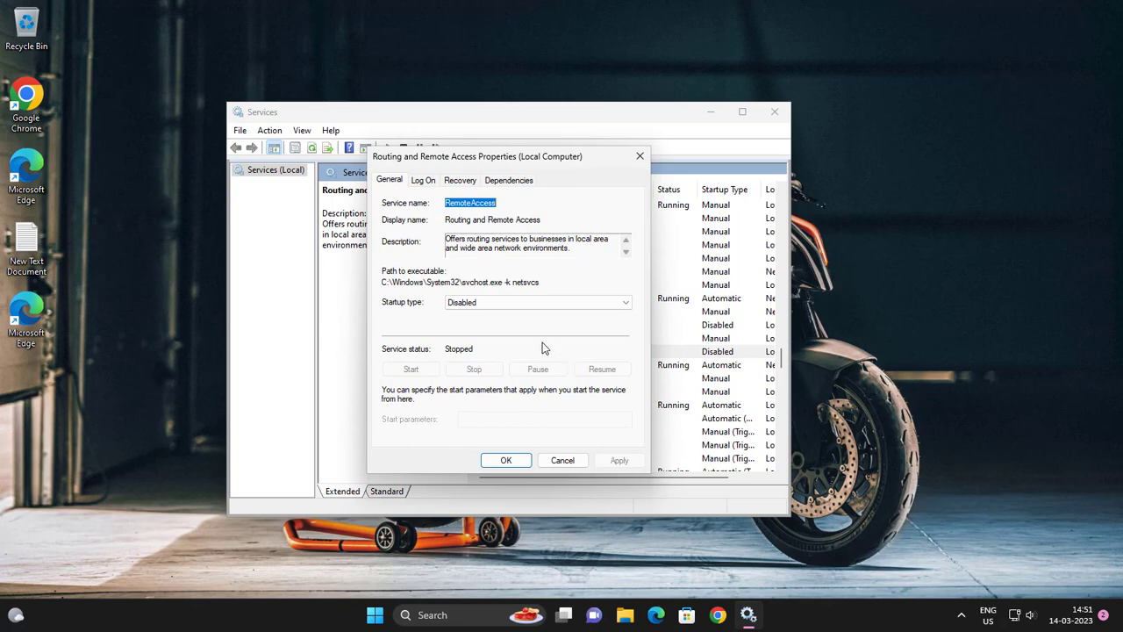
pyautogui.click(493, 304)
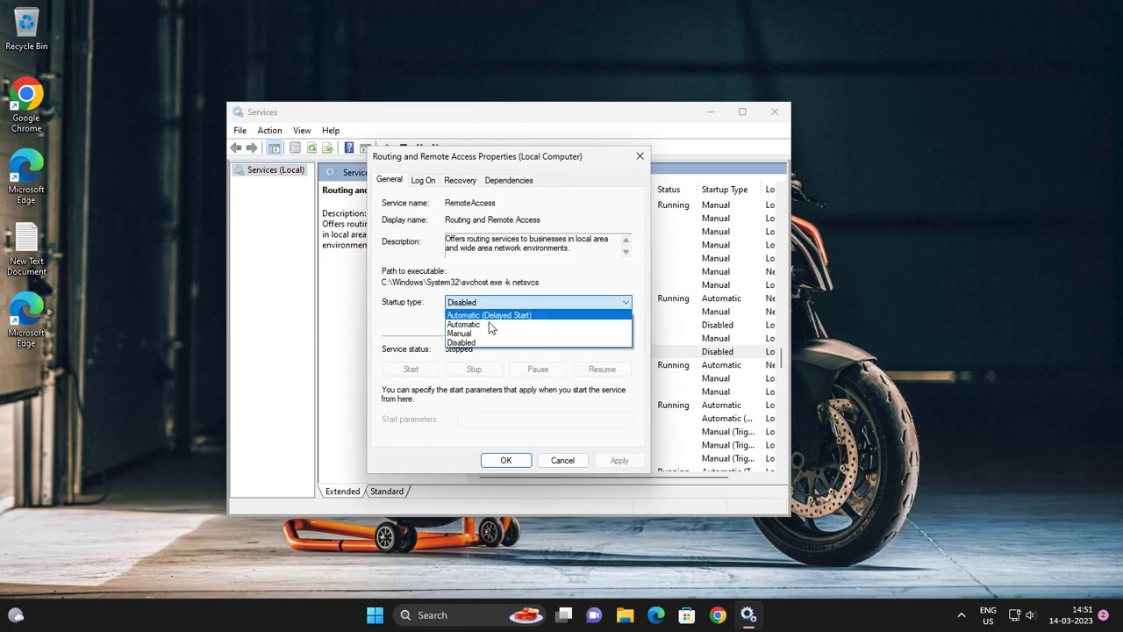
pyautogui.click(483, 324)
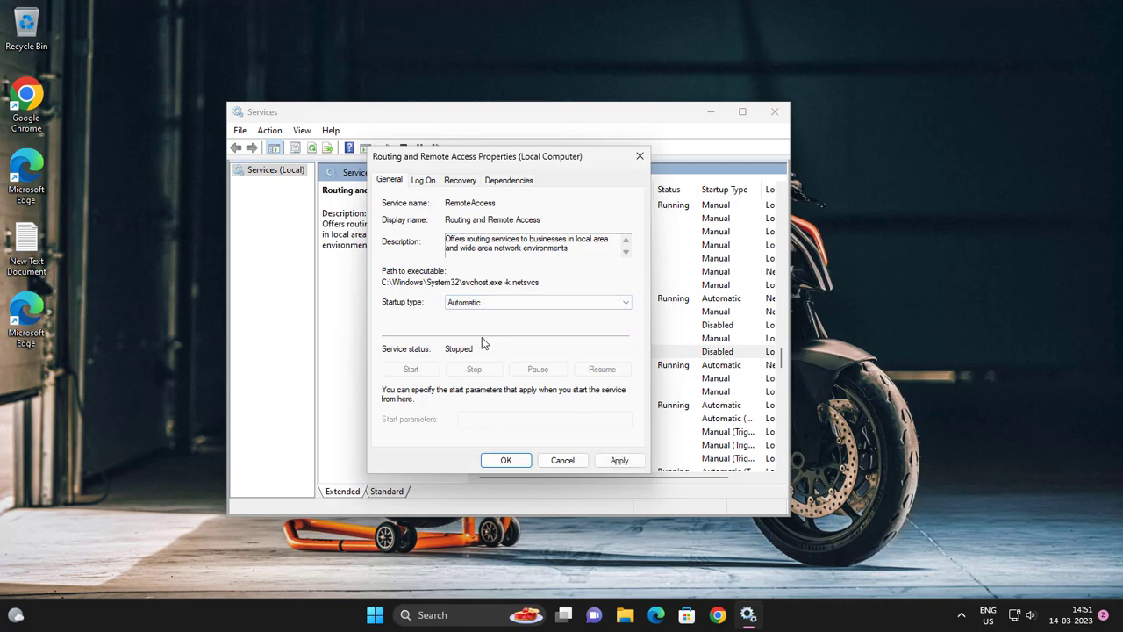
pyautogui.click(618, 461)
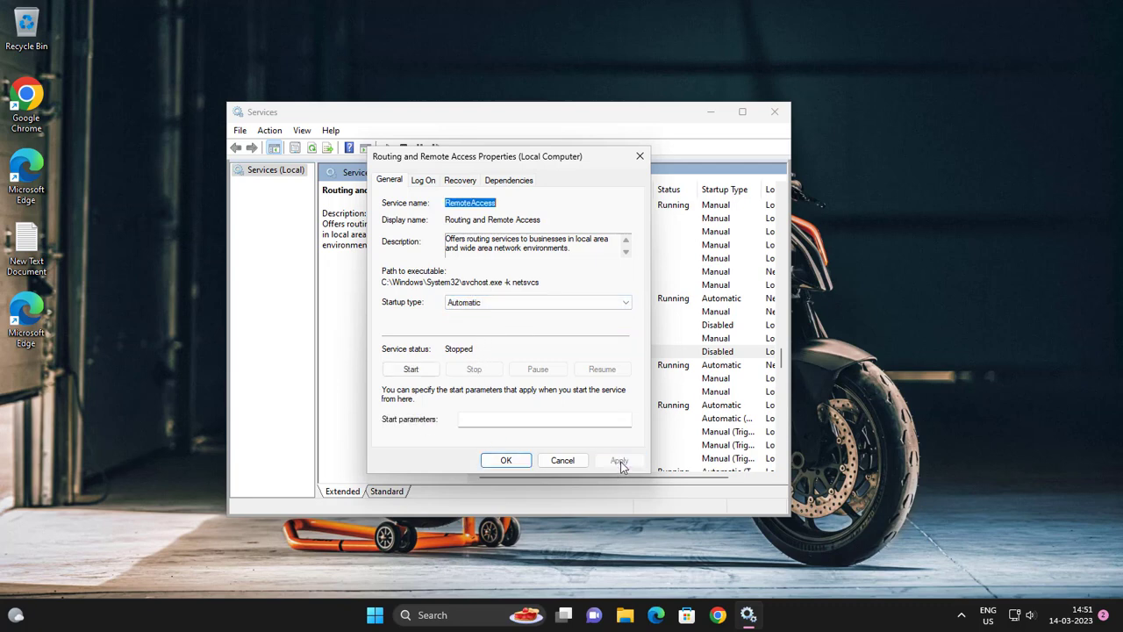
# Start the Routing and Remote Access service, confirm with OK, and close Services
pyautogui.click(411, 370)
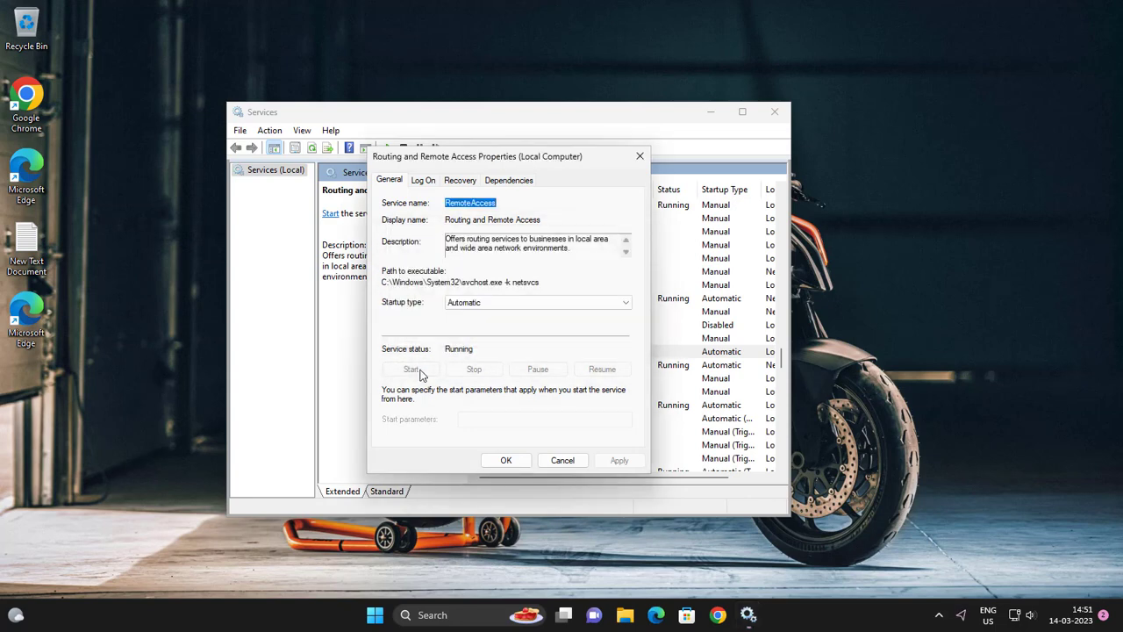
pyautogui.click(512, 463)
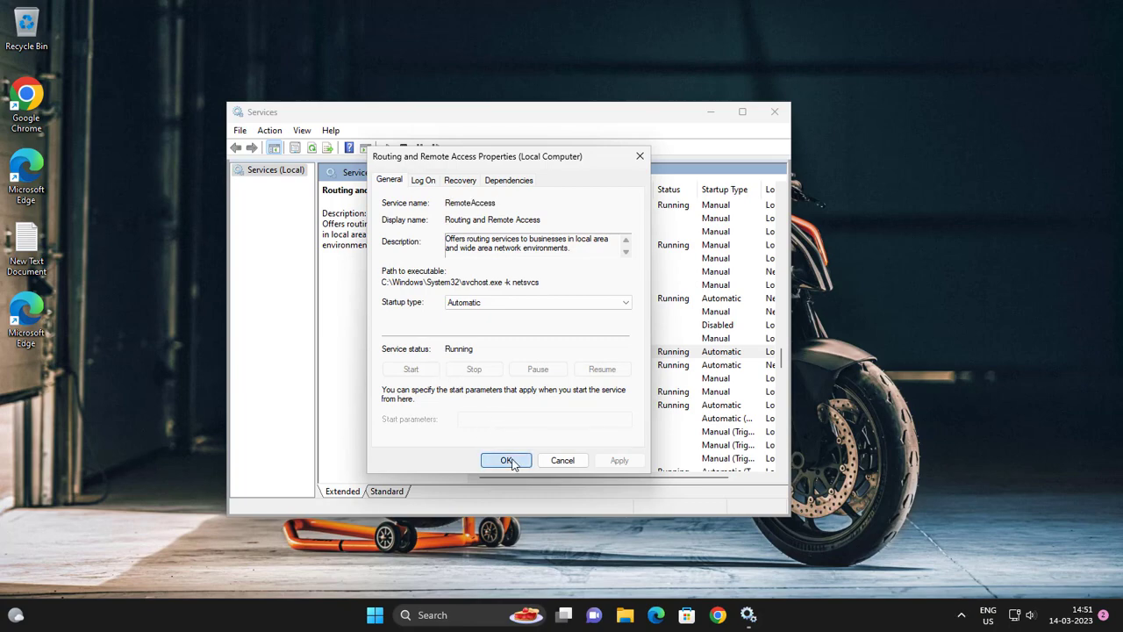
pyautogui.click(775, 112)
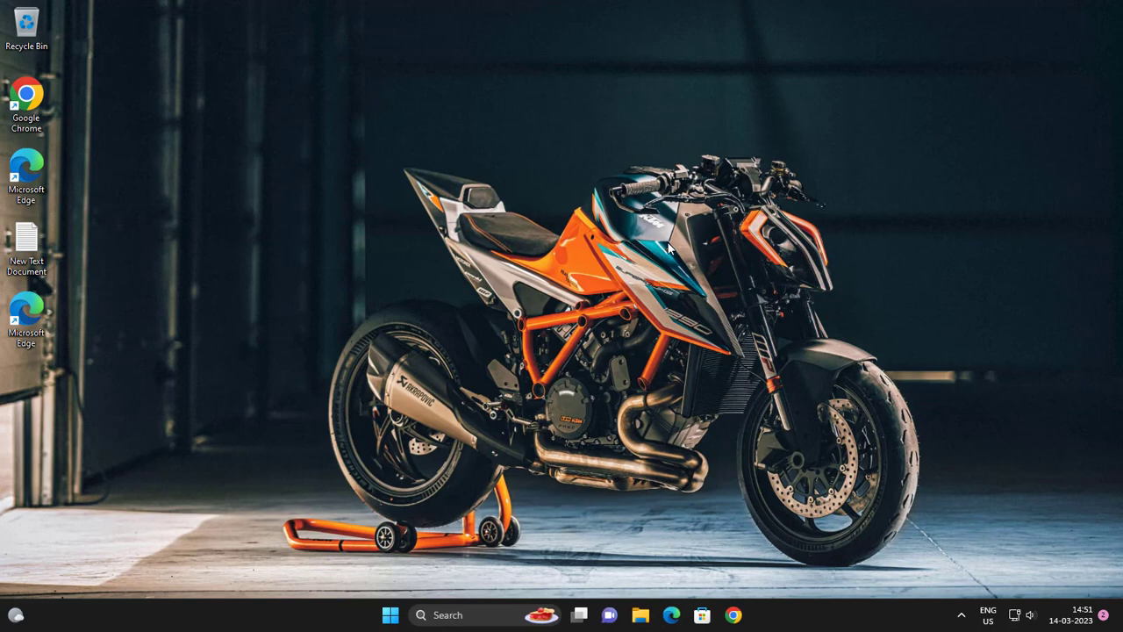